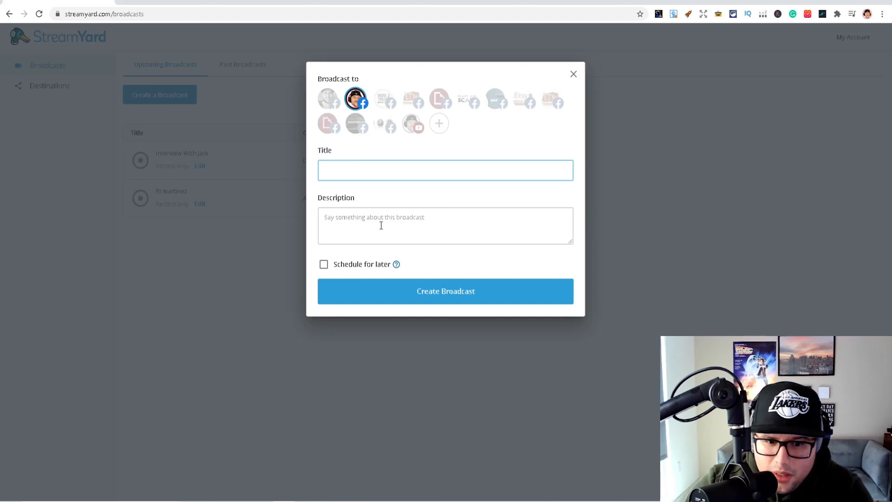
click(343, 273)
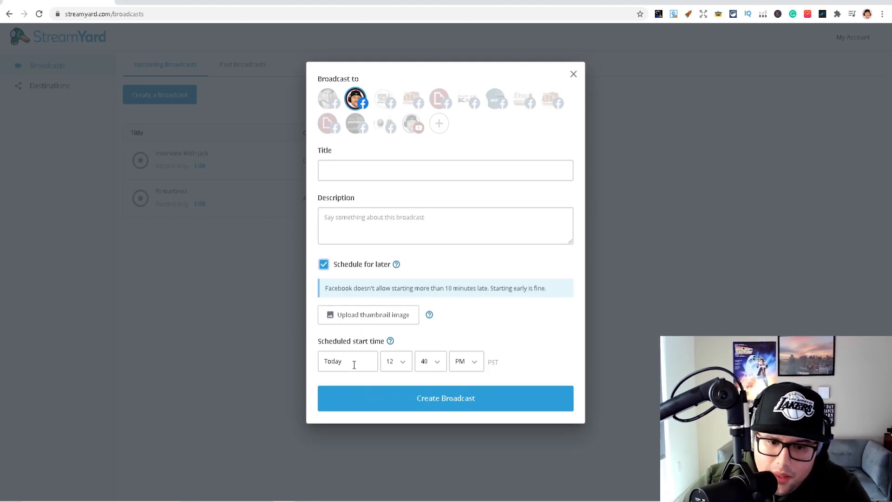
click(398, 366)
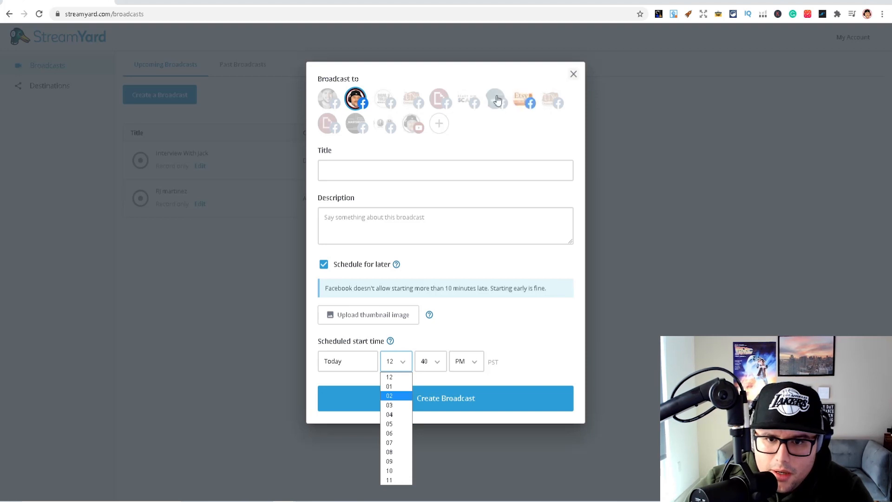
click(573, 75)
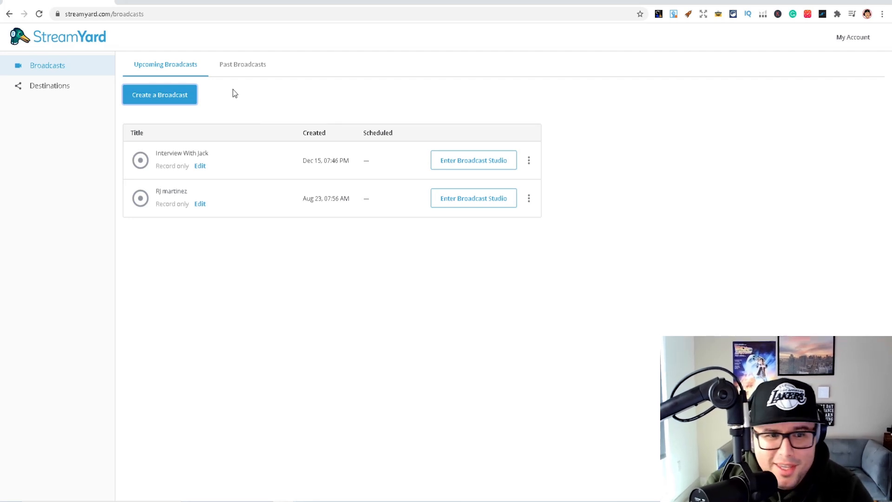
Open the past broadcasts and view the available actions for the "Researching Keywords For Your Low Conte..." broadcast
click(238, 69)
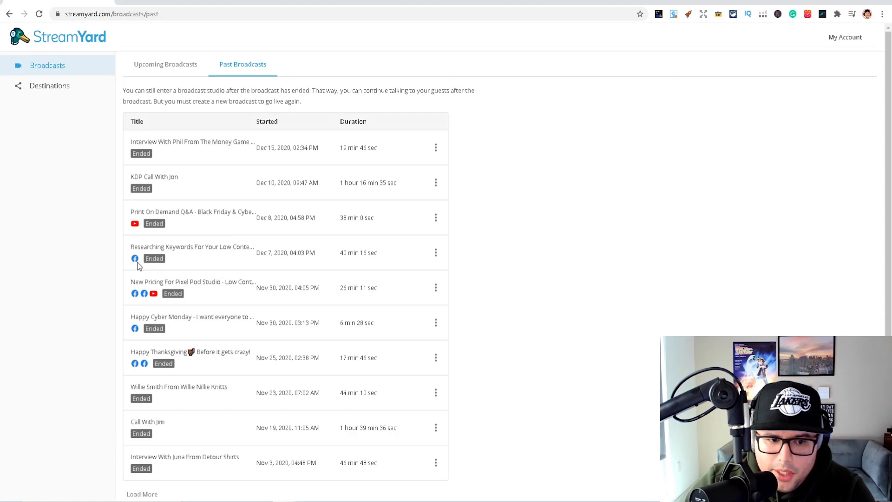
click(436, 253)
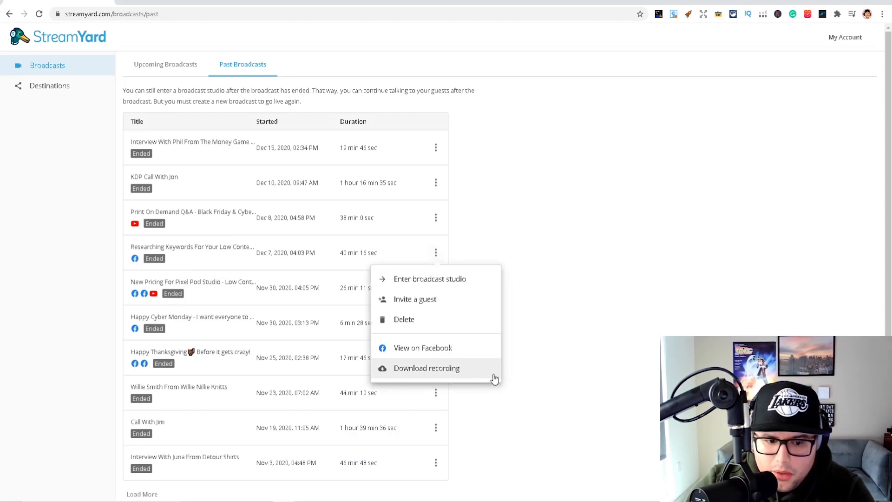
click(684, 297)
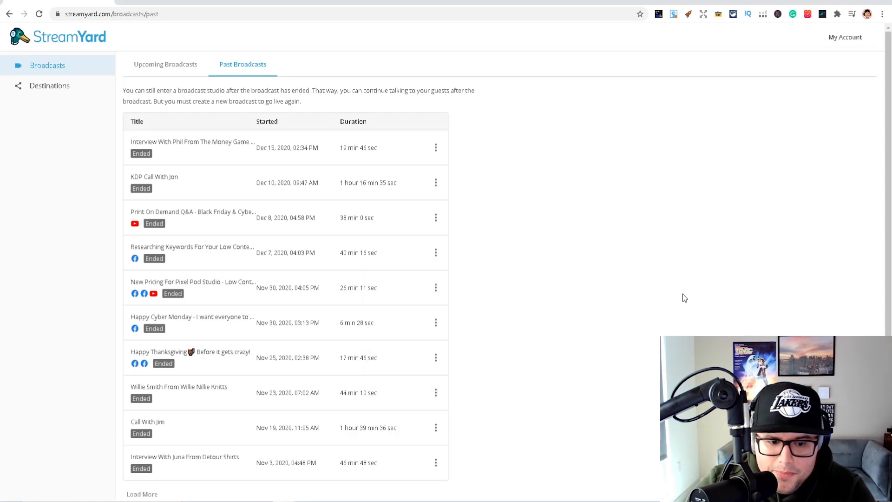
Review the connected destinations and the platforms offered for adding one, and return to the broadcasts list
click(65, 88)
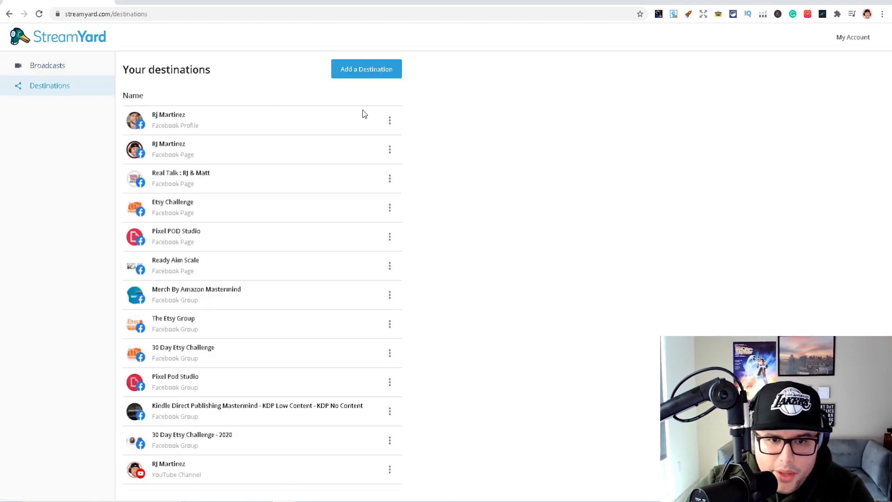
click(367, 72)
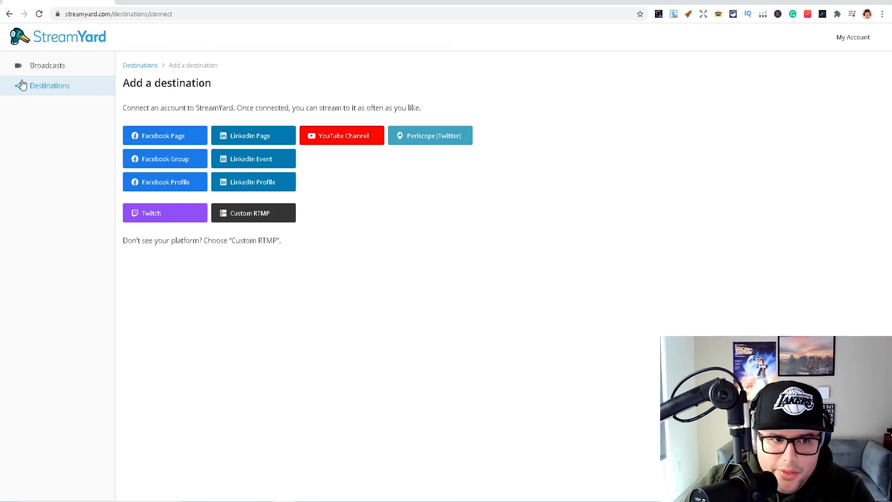
click(42, 67)
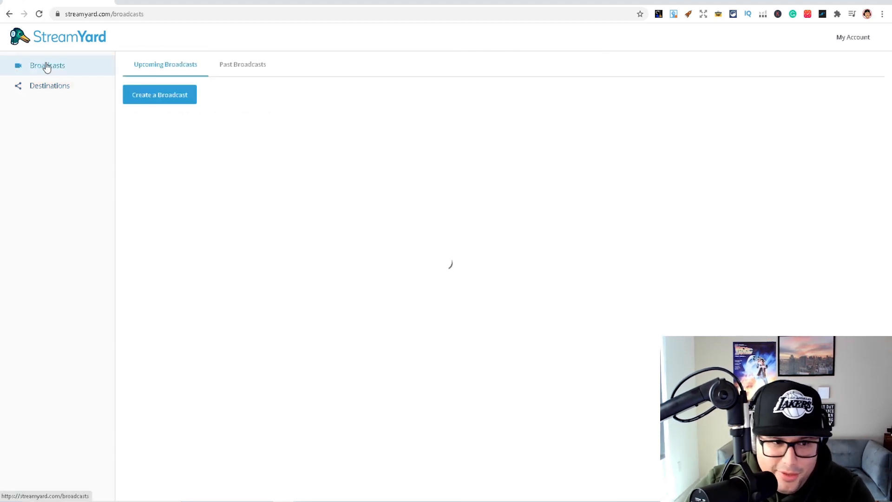
Start a new broadcast to the account owner's personal Facebook page, with "testing for youtube" as both title and description
click(160, 94)
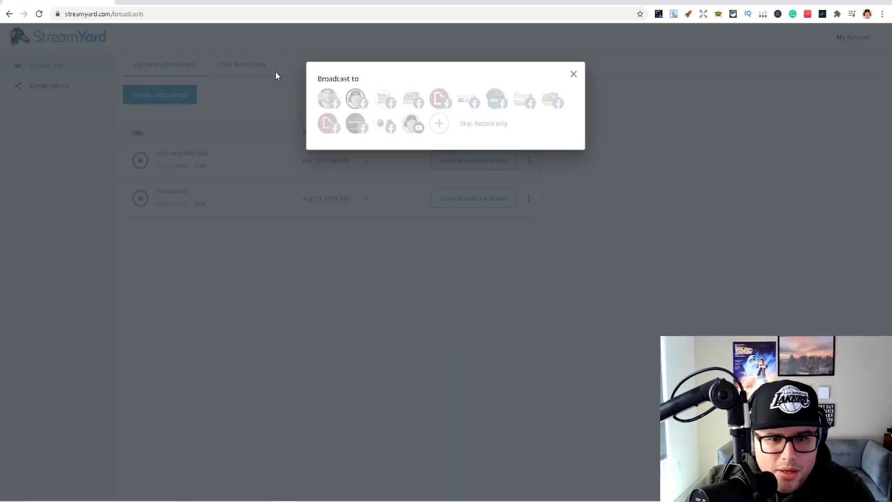
click(364, 106)
text(Testing for youtbe)
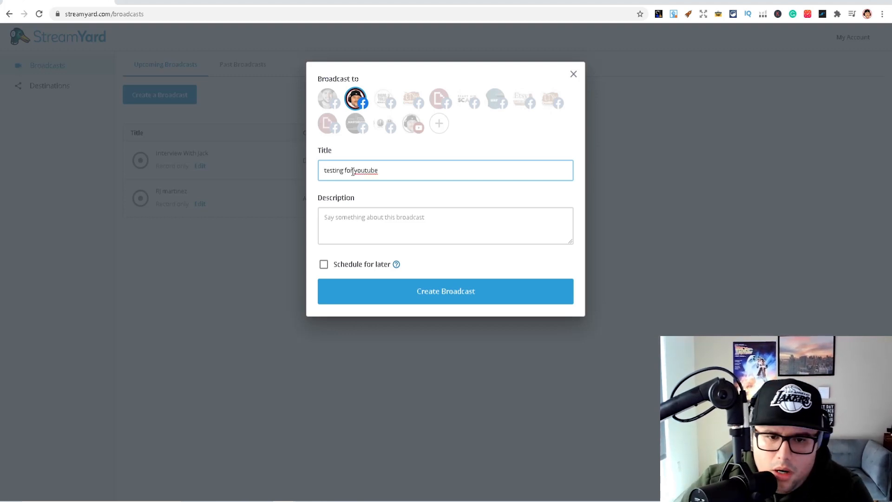
double_click(356, 169)
key(ctrl+a)
key(ctrl+c)
click(353, 217)
key(ctrl+v)
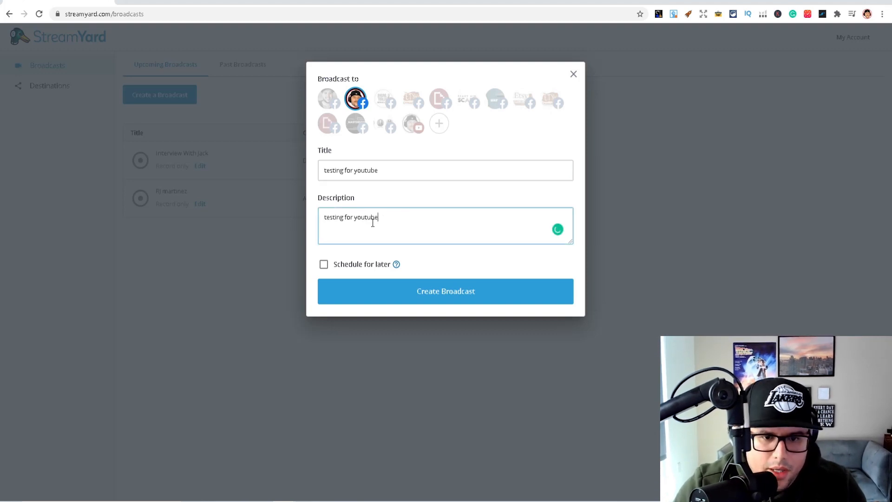
Schedule the broadcast for today at 11:00 AM and create it
click(345, 263)
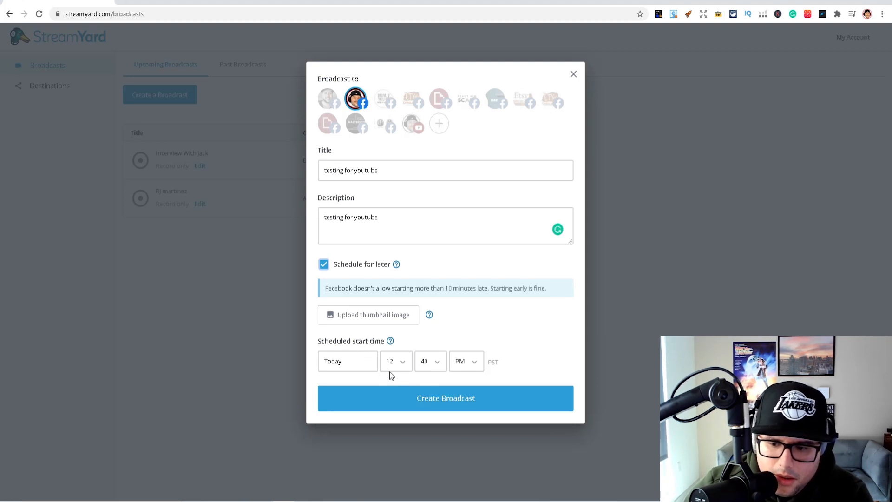
click(429, 371)
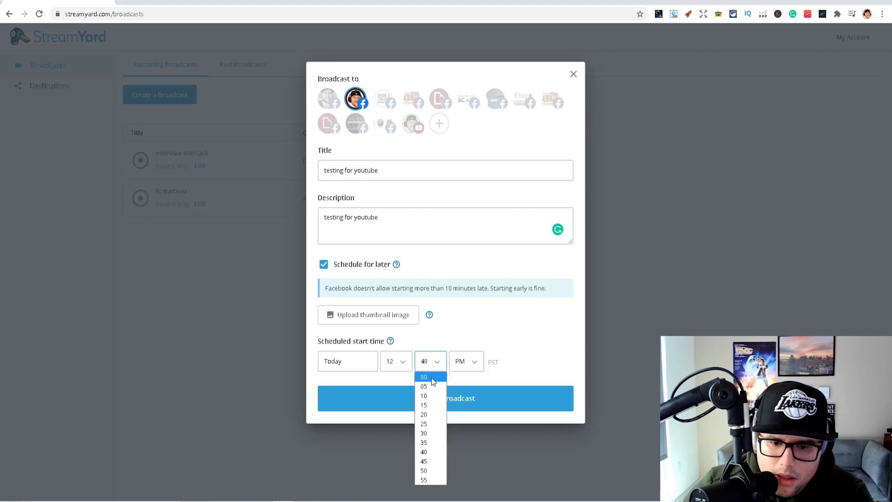
click(433, 433)
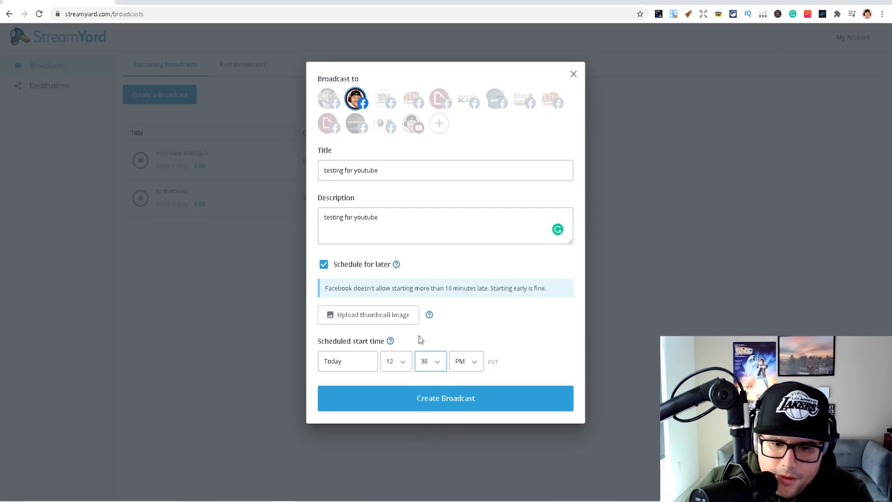
click(396, 364)
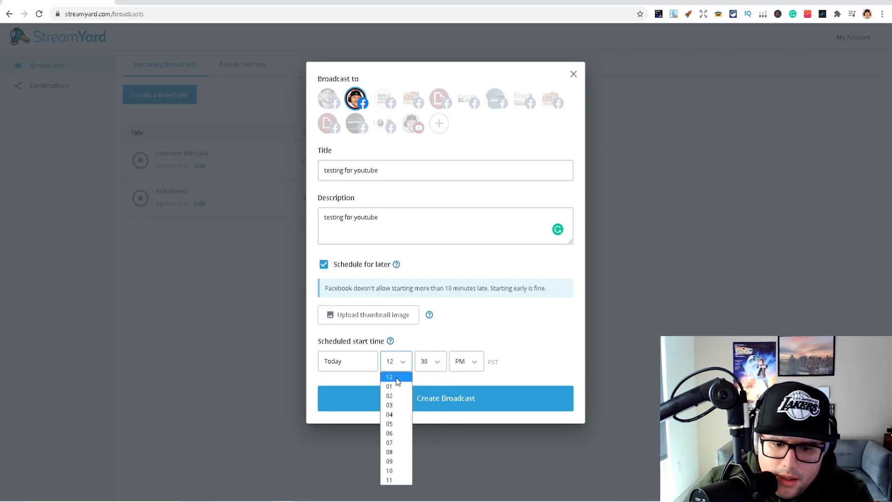
click(392, 479)
click(433, 361)
click(432, 383)
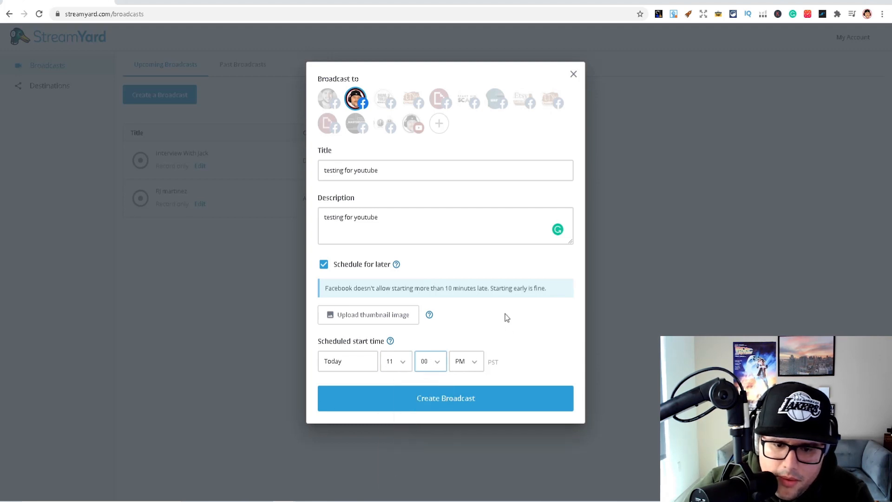
click(474, 361)
click(461, 376)
click(493, 331)
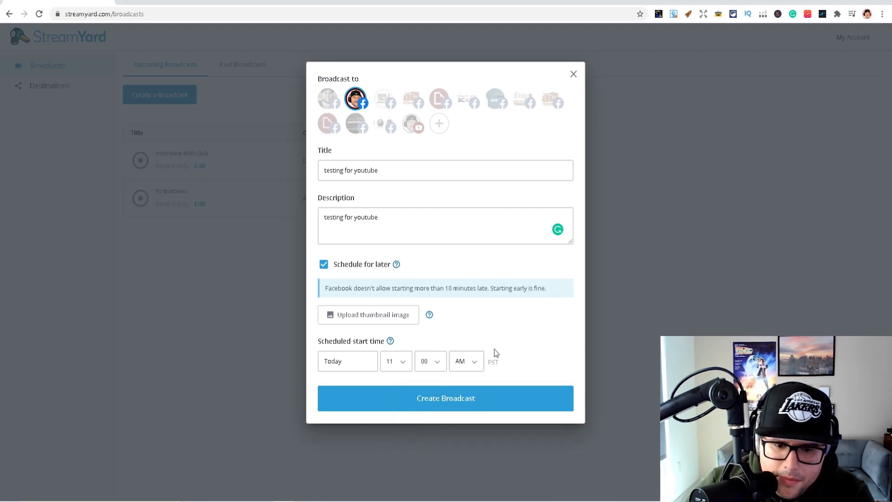
click(455, 413)
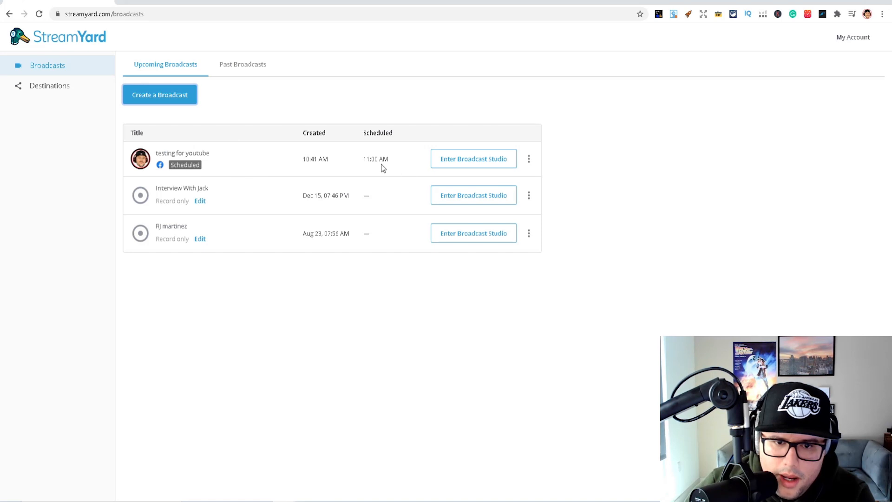
Enter the studio of the "testing for youtube" broadcast with the microphone unmuted and the camera off
triple_click(309, 161)
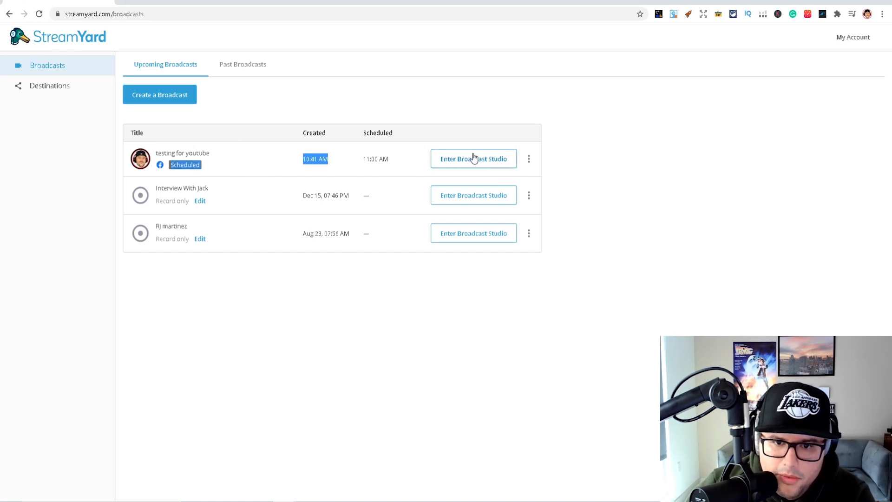
click(501, 166)
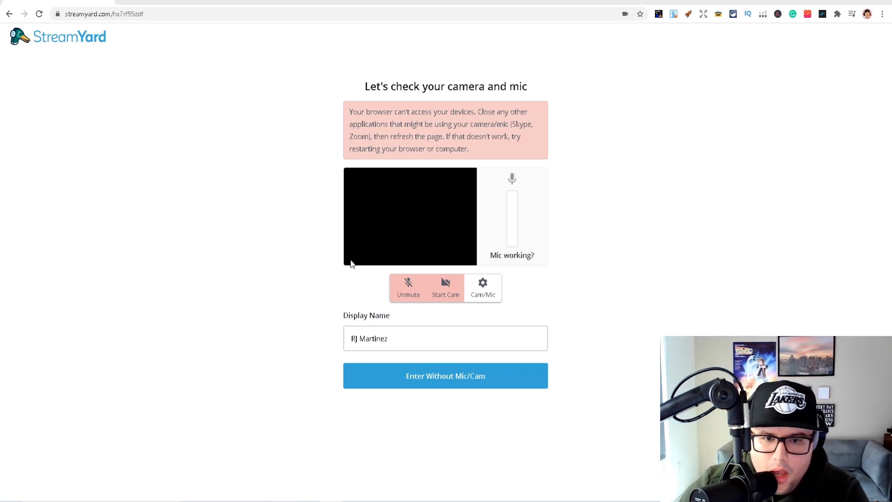
click(411, 294)
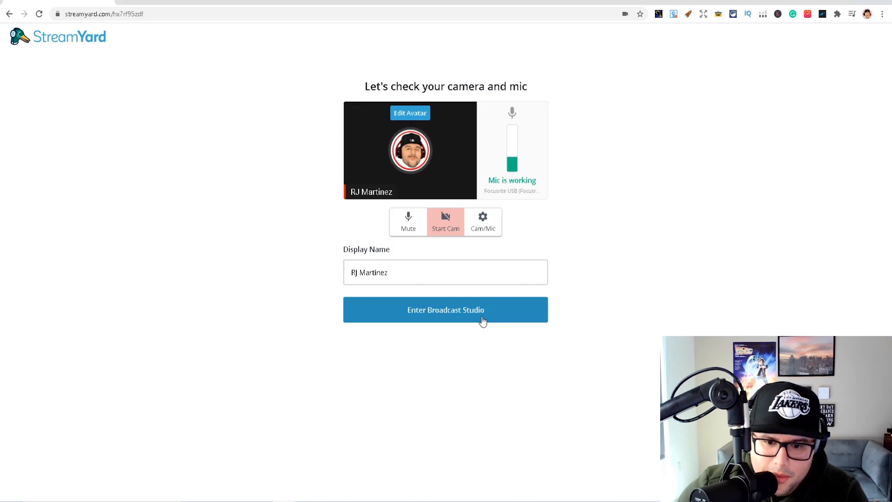
click(459, 318)
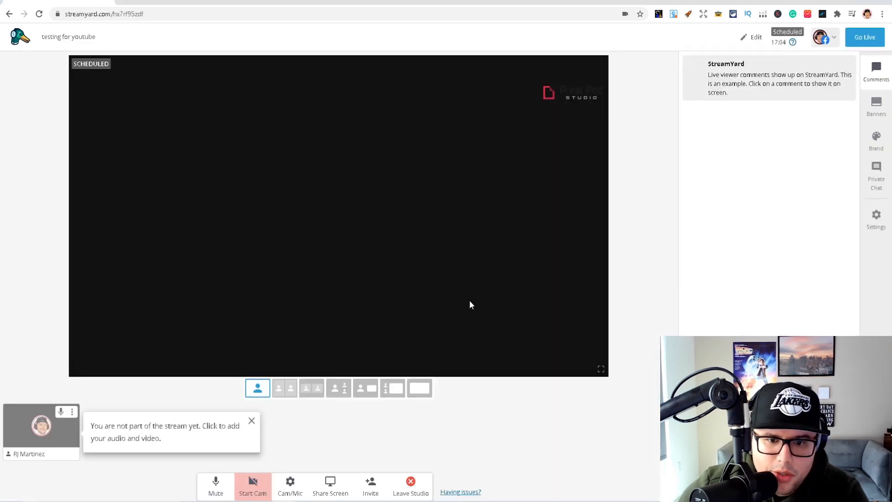
Switch the studio branding from Pixel Pod Studio to the brand named after the account owner
click(878, 152)
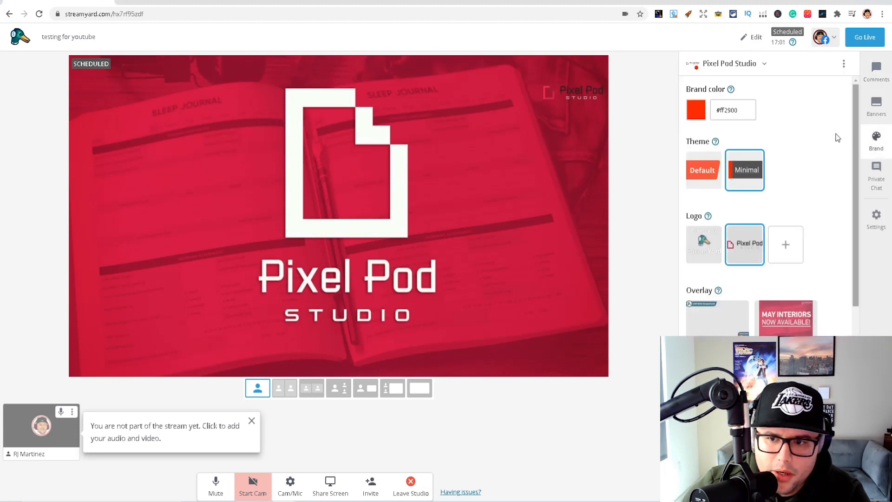
click(752, 65)
click(706, 135)
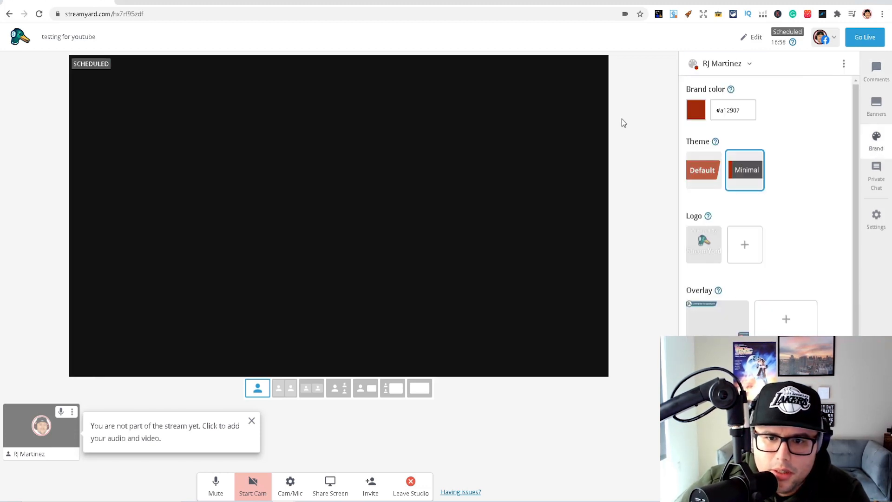
Add the host to the stream, remove the host, and add the host back again
click(252, 421)
mouse_move(42, 439)
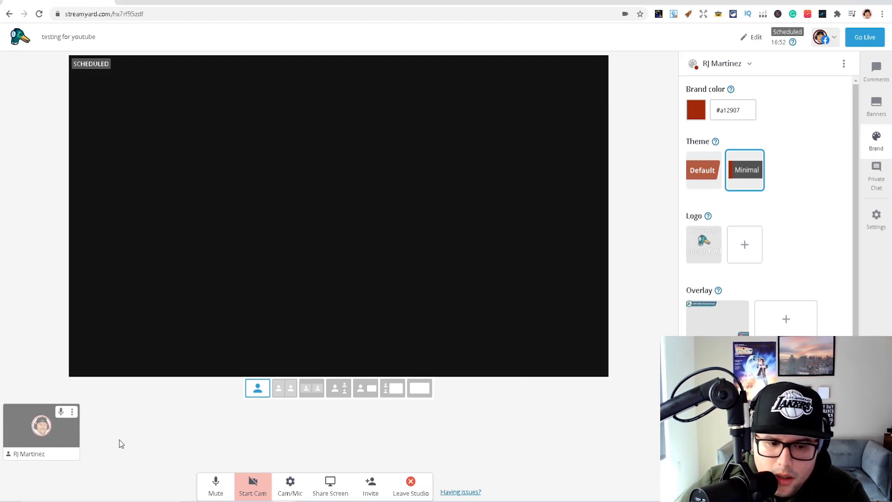
click(24, 439)
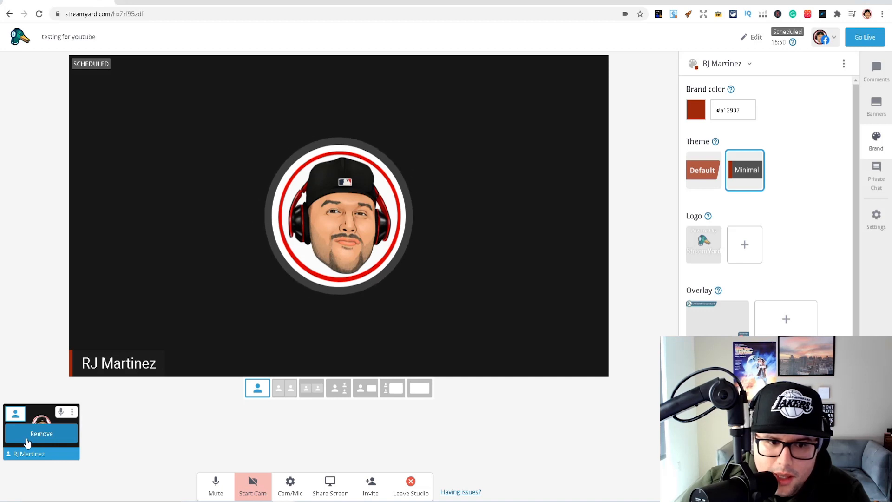
click(27, 441)
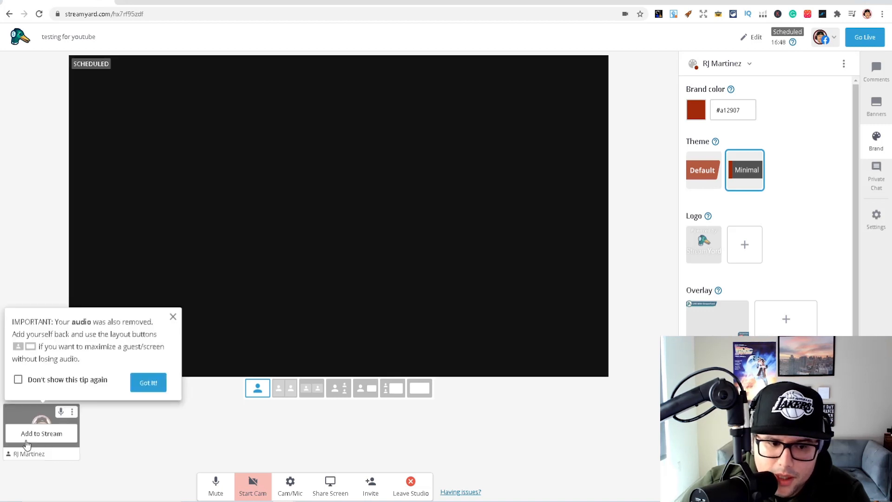
click(173, 317)
click(41, 435)
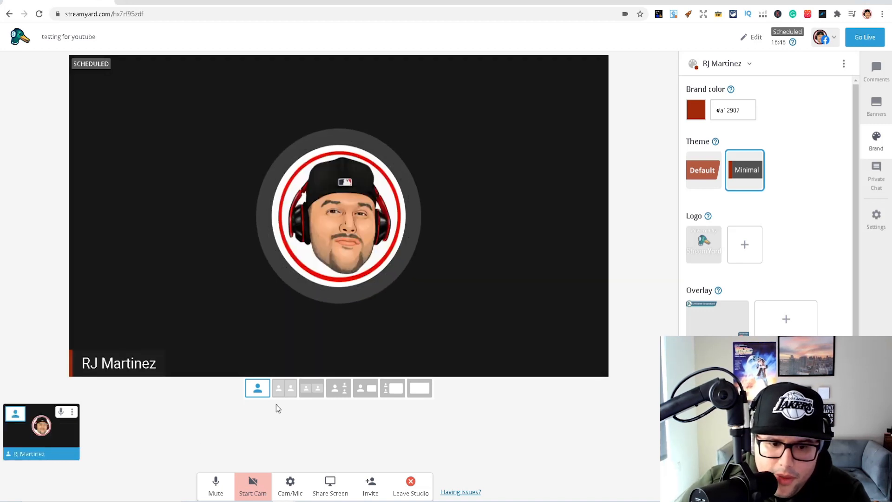
Try each of the other stage layouts in turn and return to the single-person layout
click(285, 390)
click(312, 391)
click(338, 390)
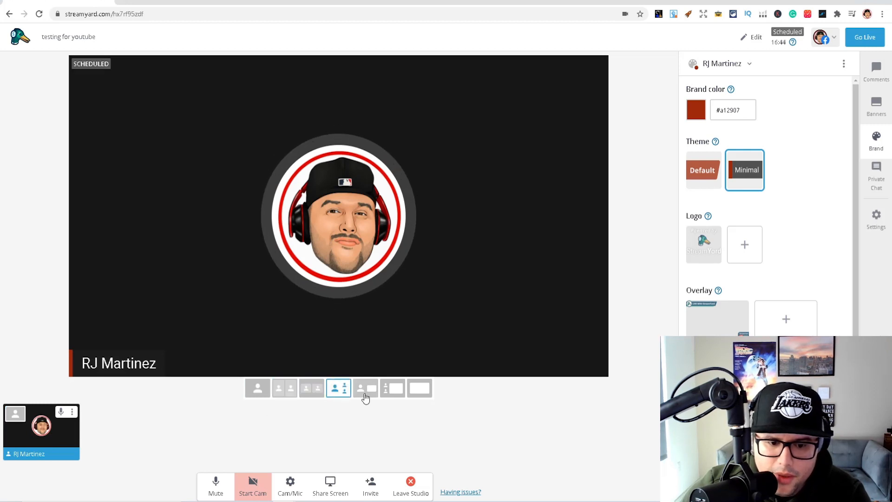
click(369, 393)
click(394, 390)
click(421, 390)
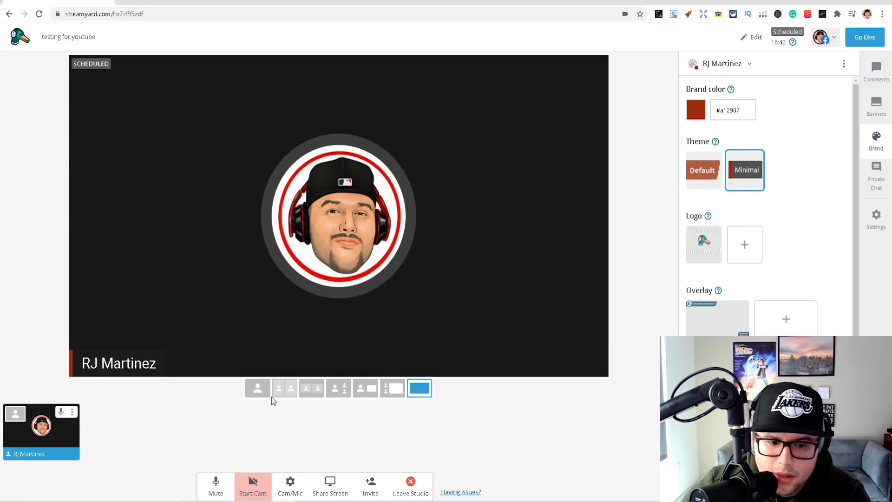
click(258, 389)
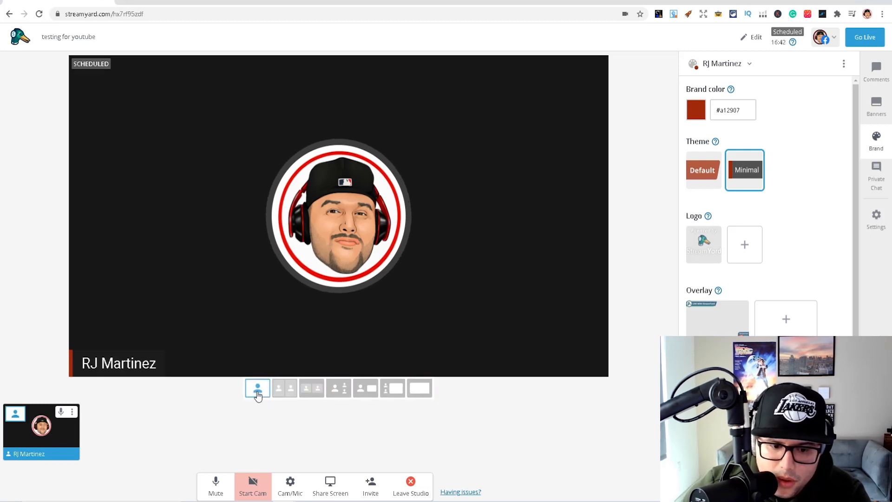
Open the green screen settings and try to apply the brick wall virtual background
click(291, 493)
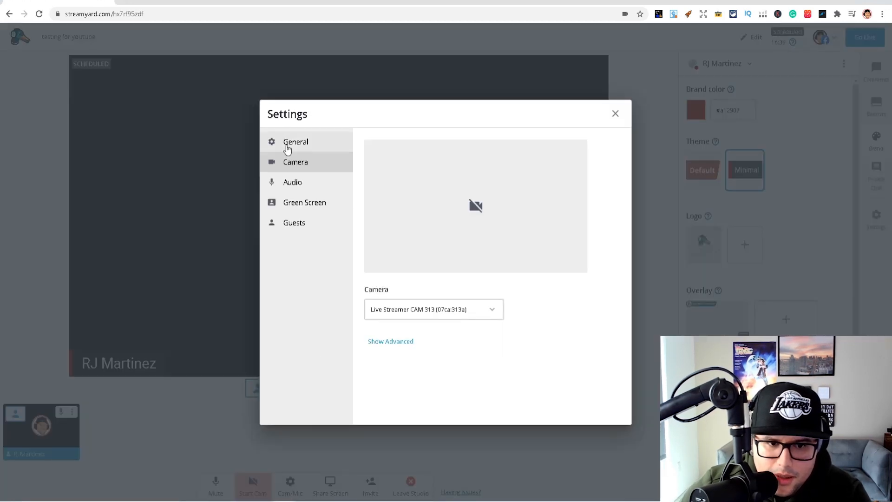
click(306, 208)
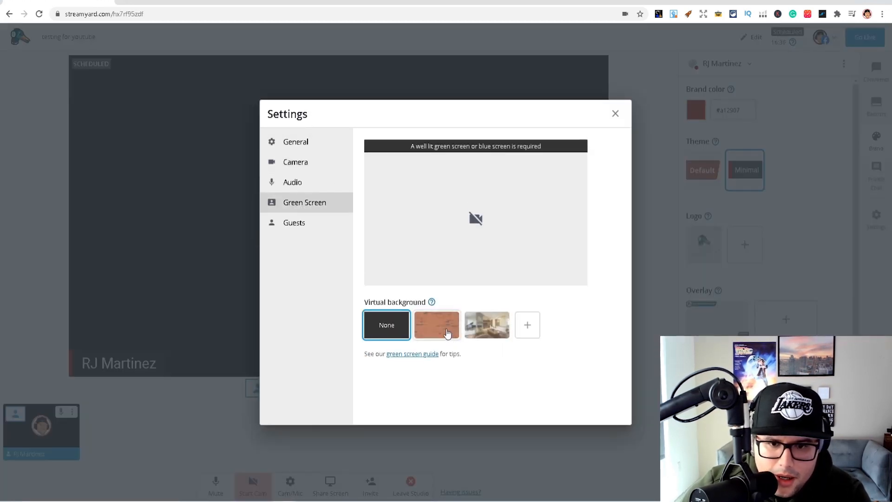
click(447, 331)
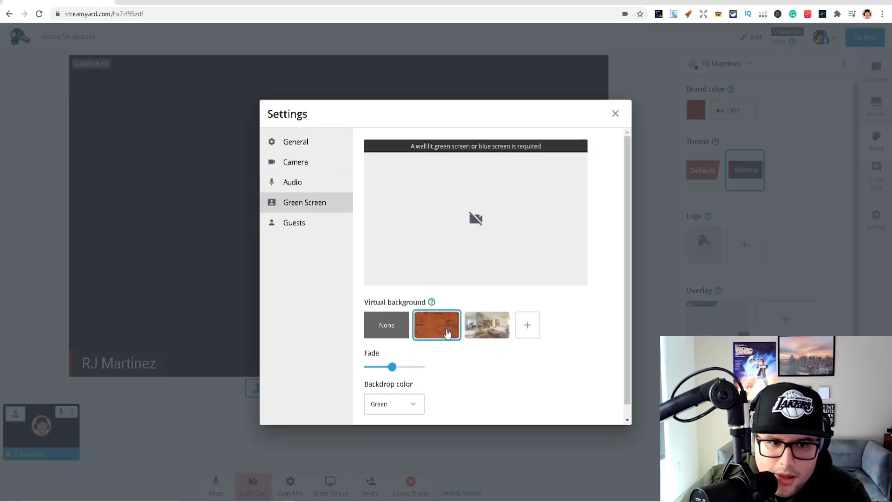
Review the guest settings and the audio settings
click(301, 223)
click(299, 182)
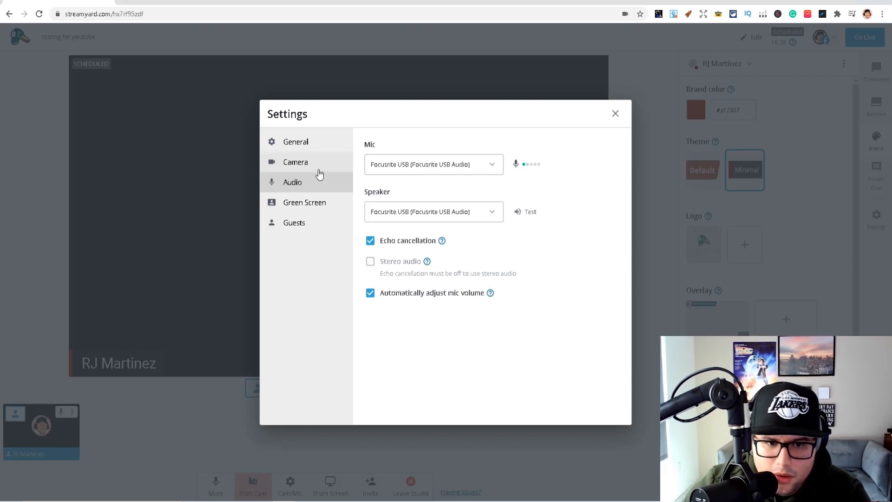
Try to set the broadcast quality to Full High Definition (1080p), dismiss the upgrade offer, and close the settings
click(299, 142)
click(451, 166)
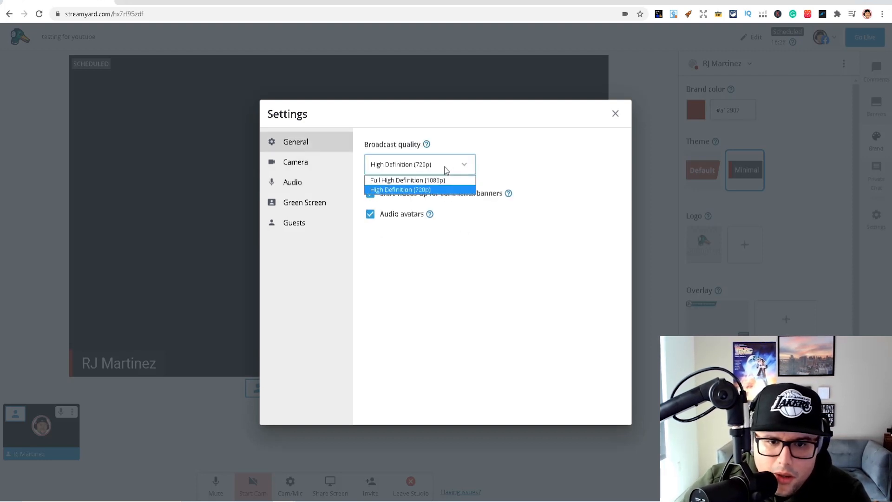
click(424, 180)
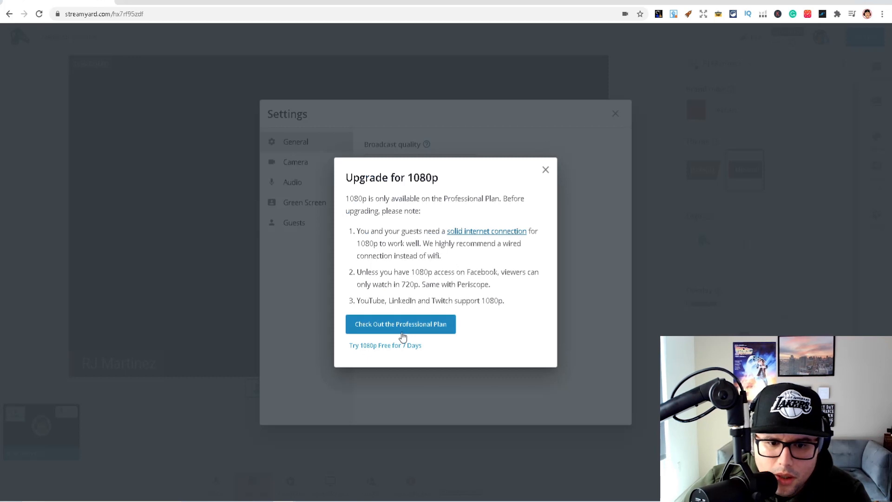
click(545, 170)
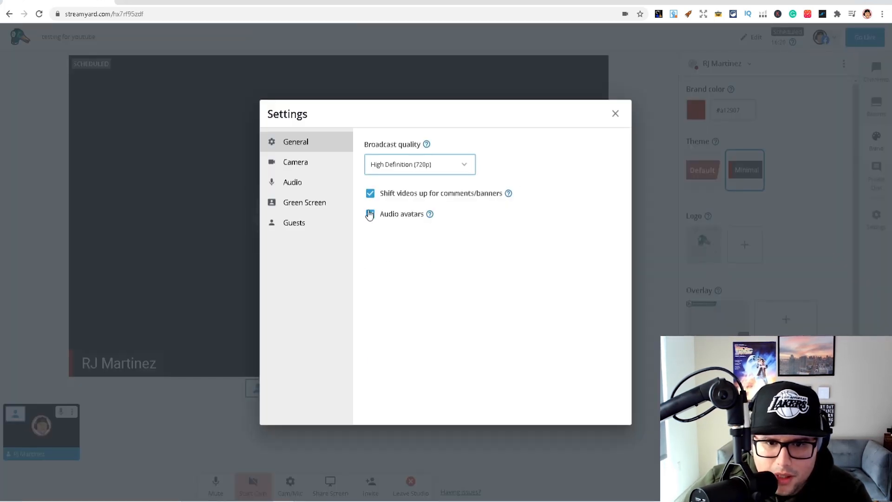
click(410, 167)
click(632, 131)
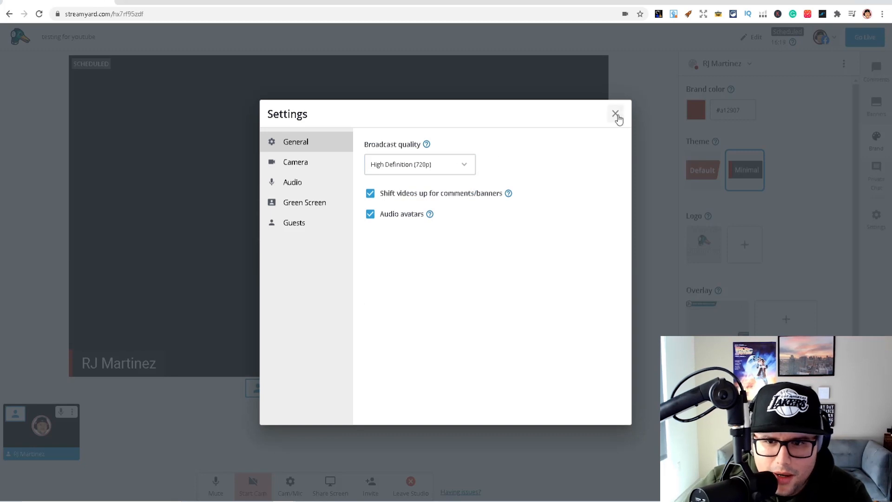
click(615, 114)
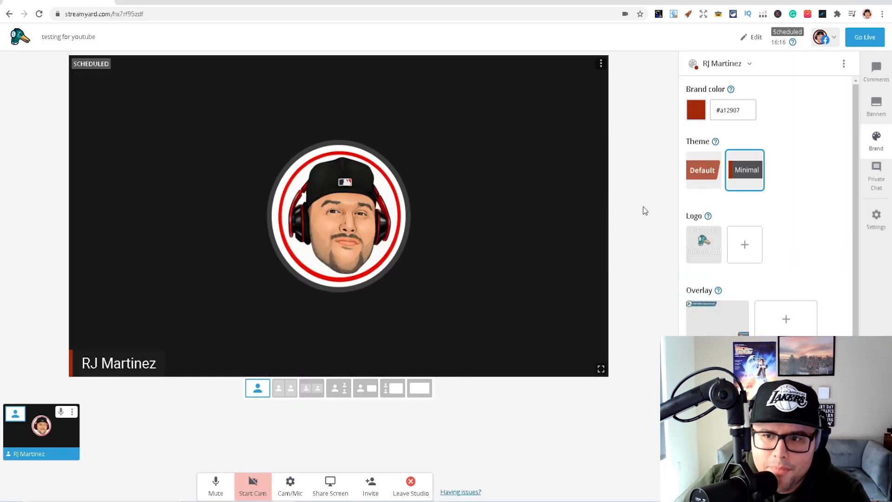
Open the live viewer comments and look at the example comment
click(876, 70)
mouse_move(745, 97)
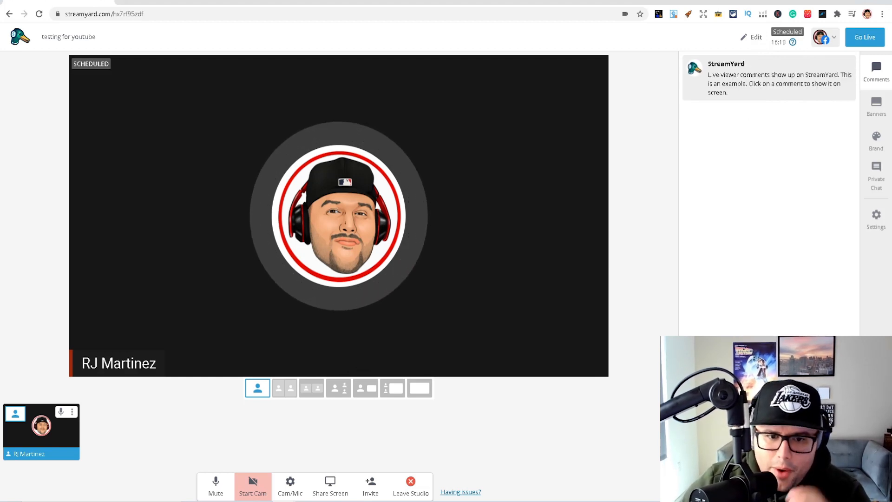
Create a scrolling ticker banner reading "Testing for youtube" and show it on the stage
click(879, 108)
click(723, 129)
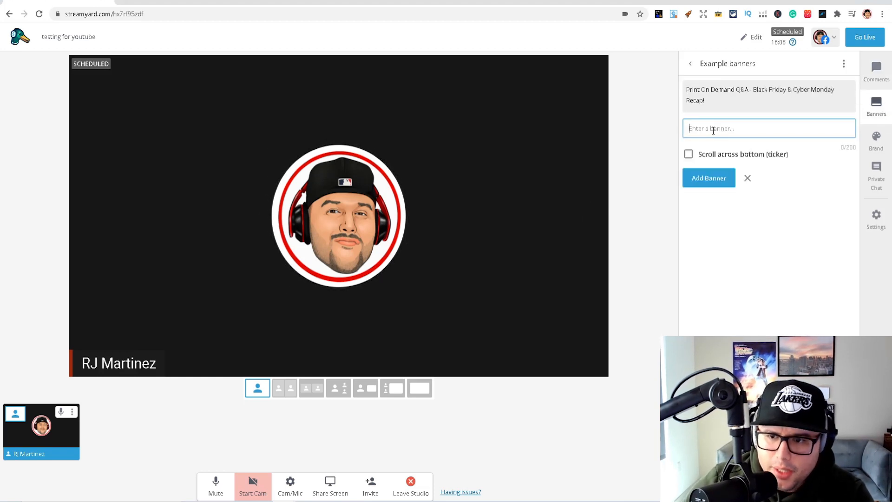
text(T)
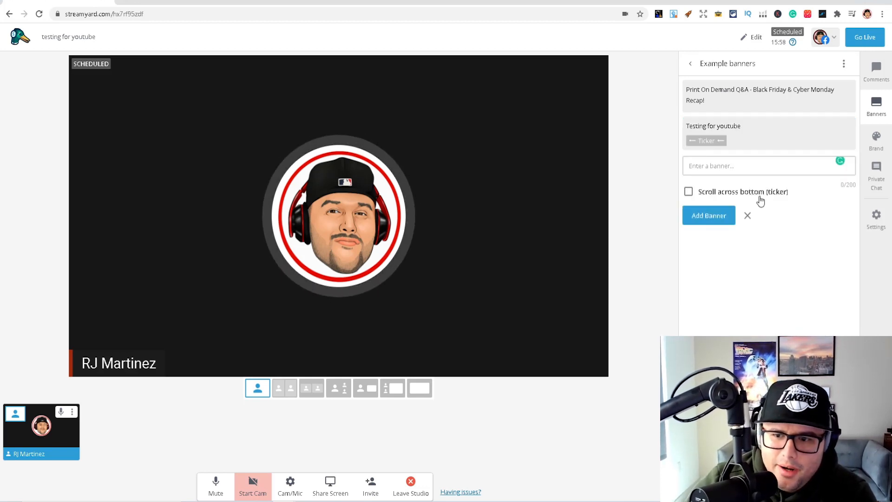
click(723, 135)
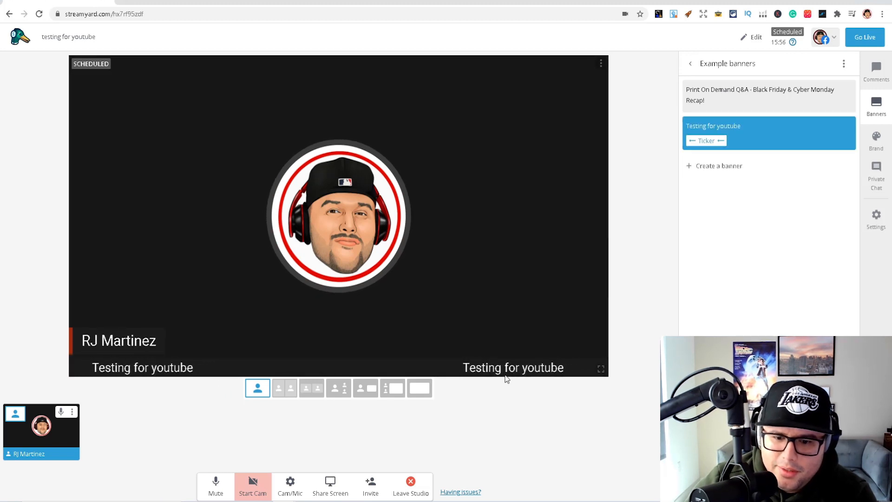
Create a non-scrolling banner reading "Hello" and show it on the stage
click(740, 171)
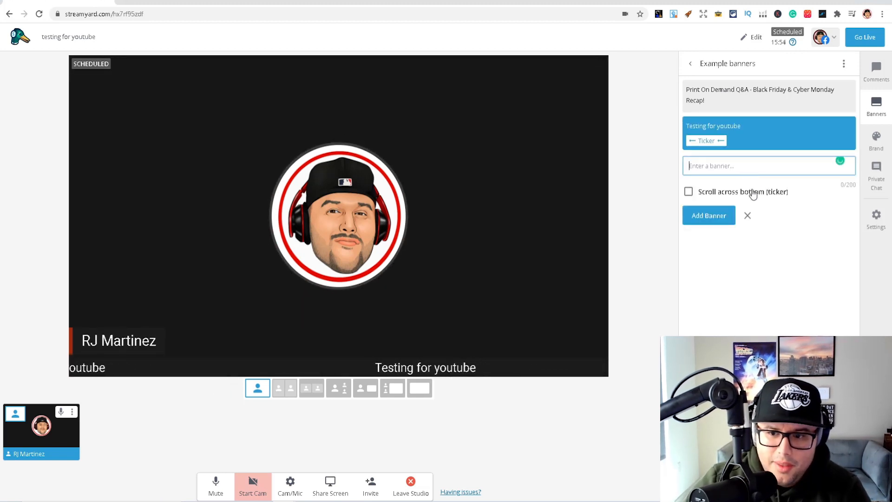
text(Hello)
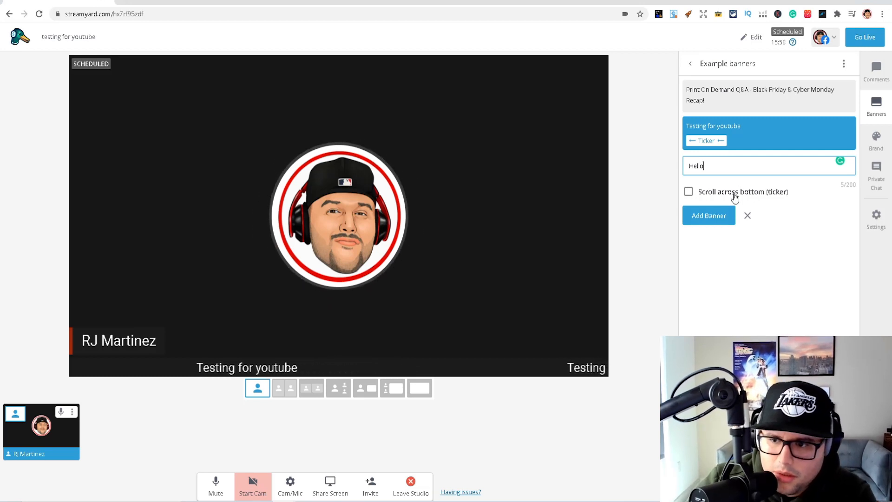
click(694, 215)
click(712, 183)
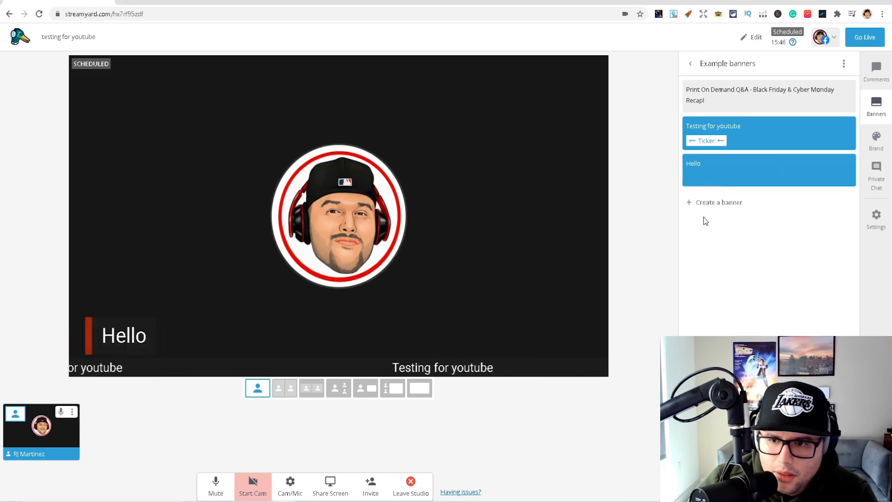
Demonstrate the "Hello" banner and the ticker by toggling them on and off the stage, ending with both hidden
click(767, 172)
click(769, 172)
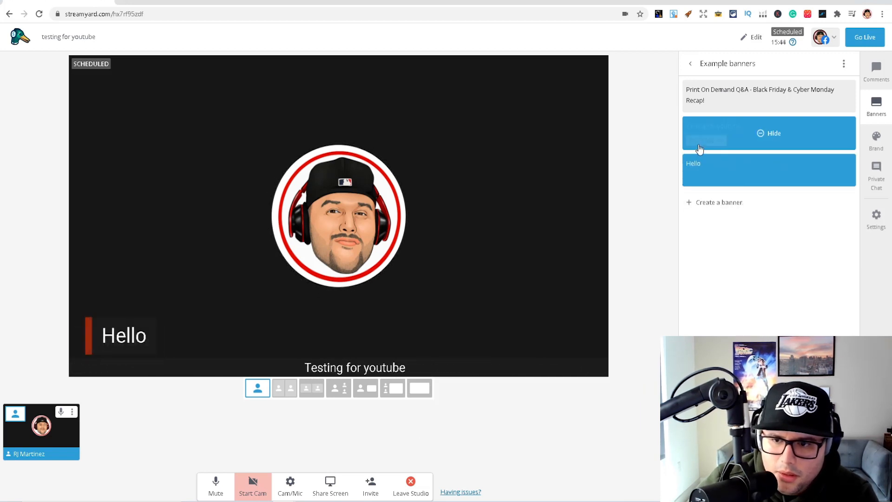
click(723, 144)
click(772, 171)
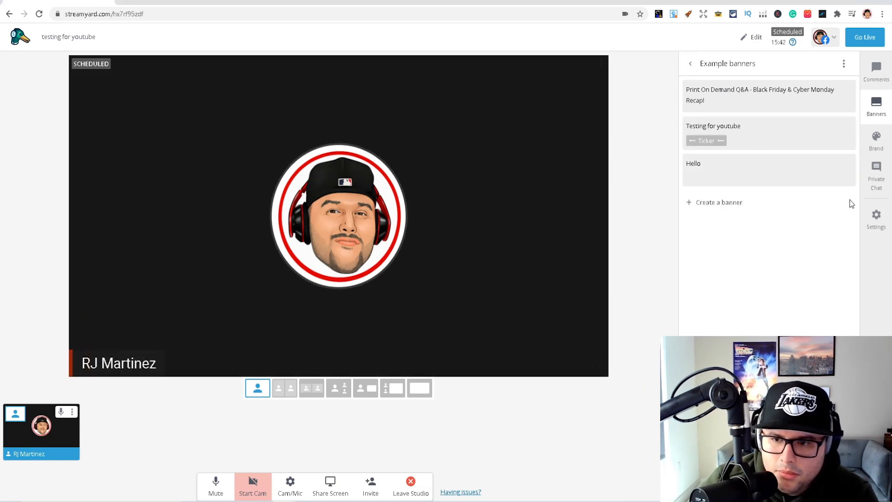
click(772, 169)
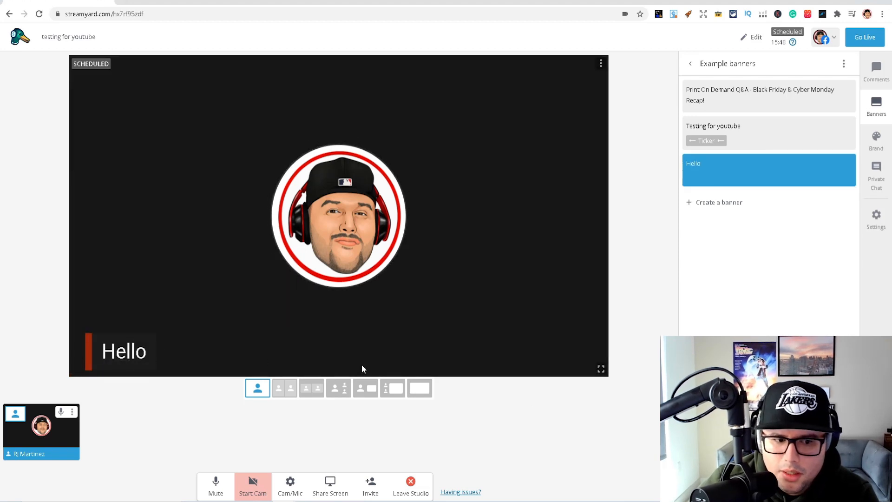
click(736, 132)
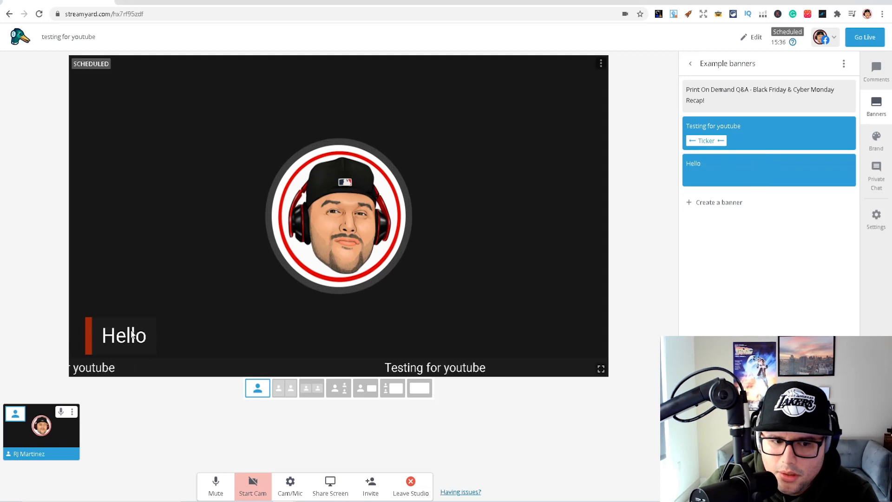
click(771, 135)
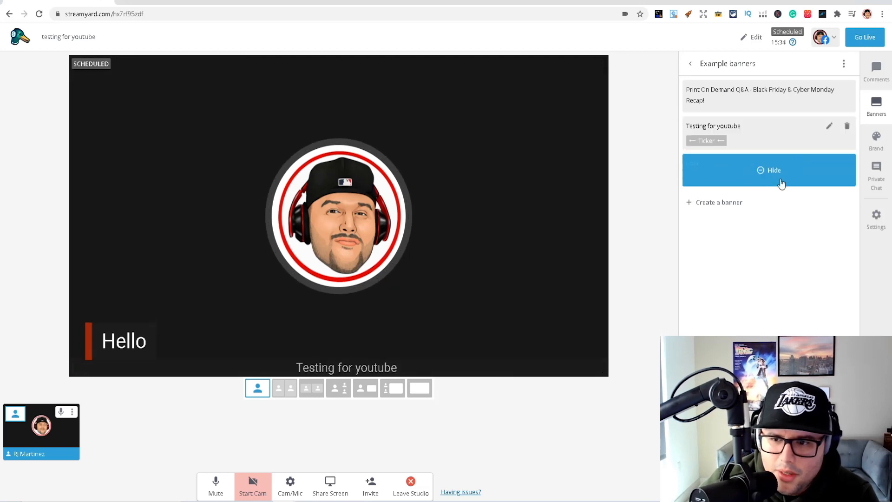
click(779, 182)
Switch the brand theme to Default and then back to Minimal
click(875, 136)
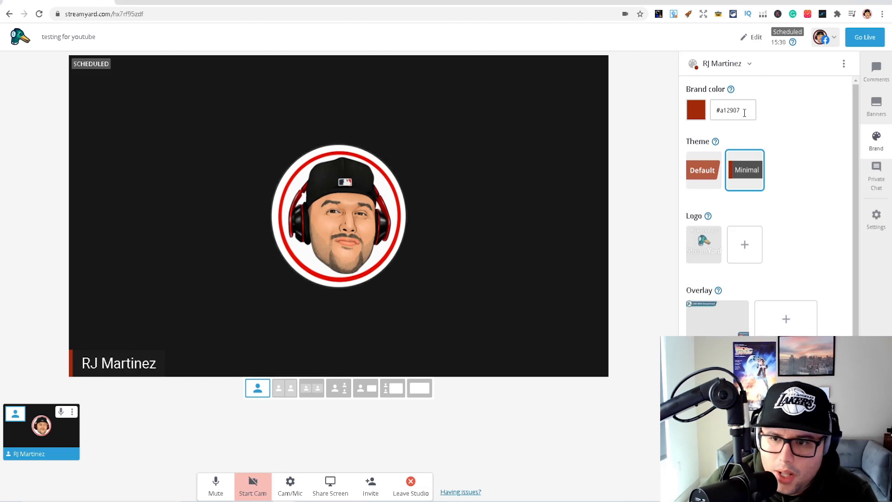
click(694, 173)
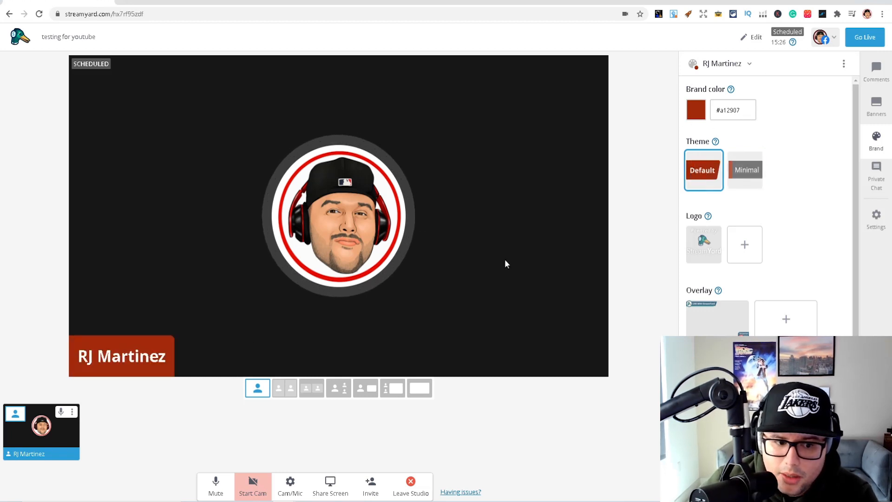
click(755, 172)
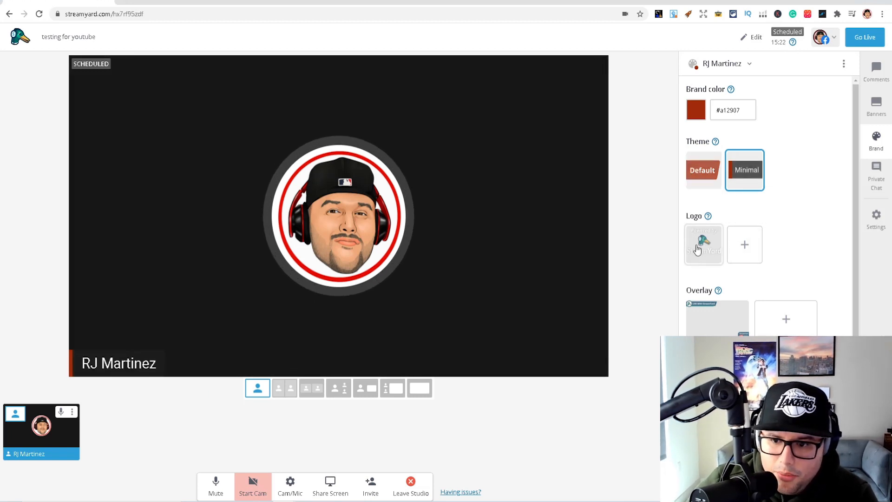
Show and hide the StreamYard logo on the stage, and do the same with the StreamYard overlay
click(709, 254)
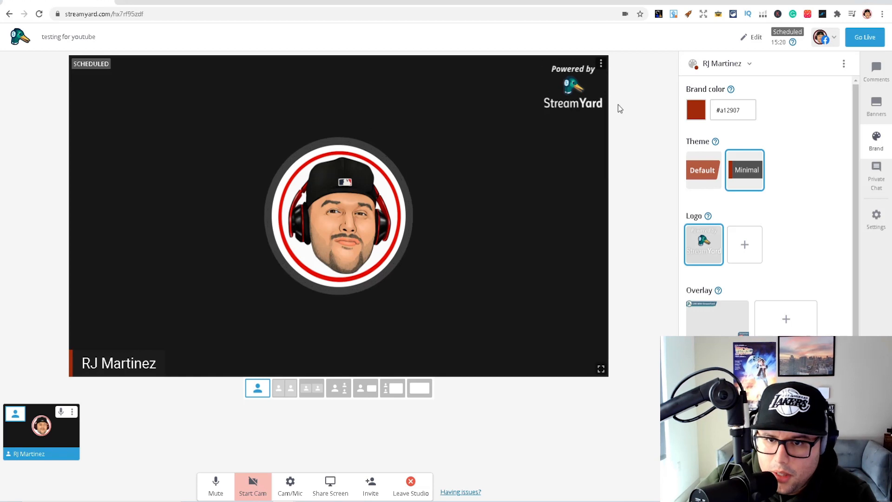
click(711, 253)
click(717, 330)
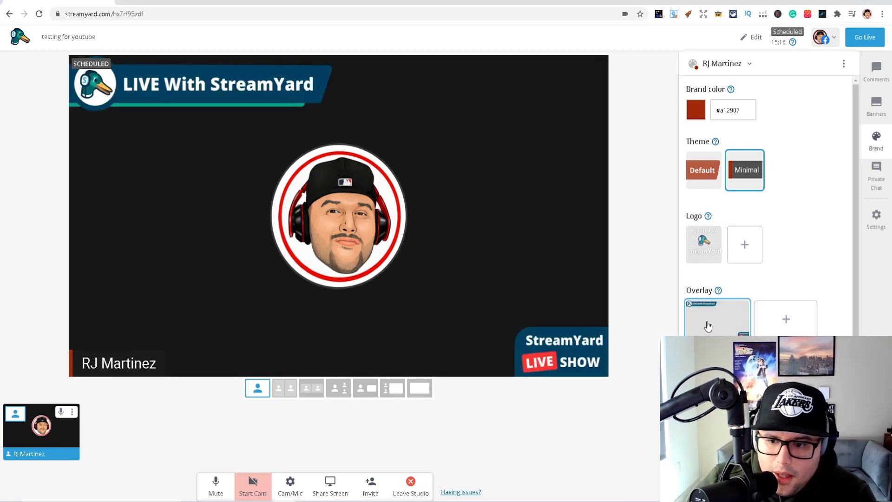
click(708, 325)
Play the countdown video clip on the stage, stop it, and look over the brand options
scroll(804, 261, down, 1)
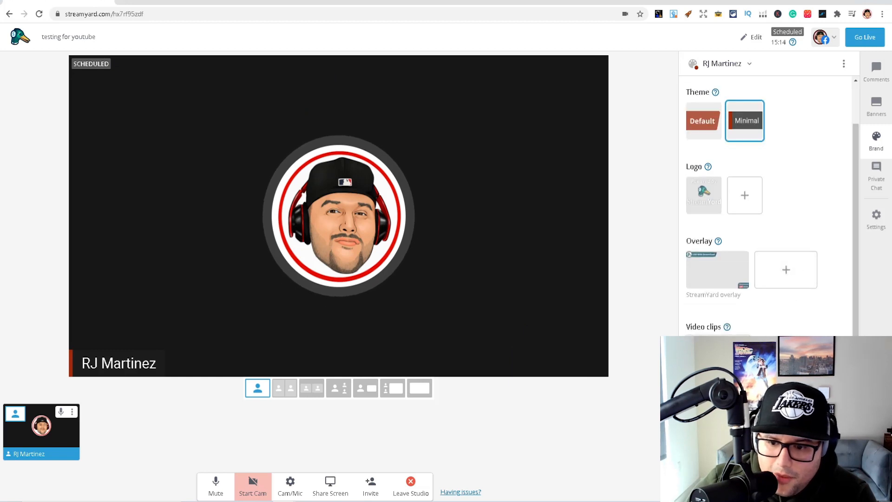
click(717, 354)
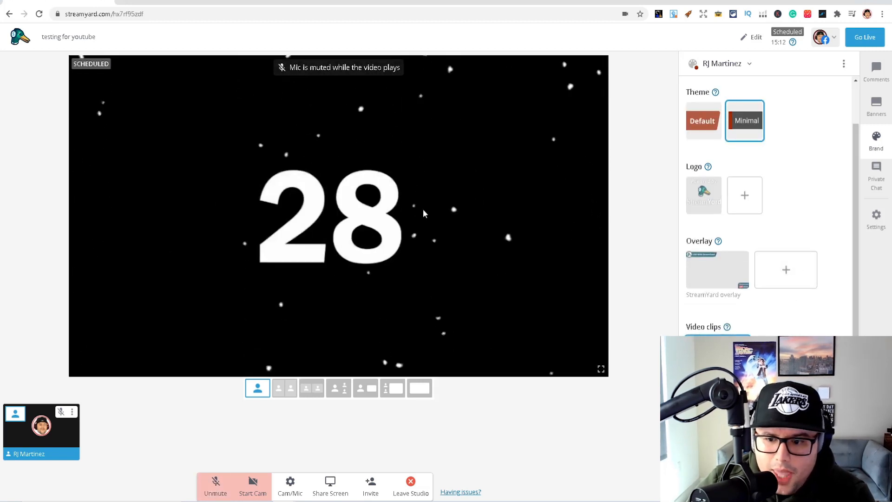
click(717, 354)
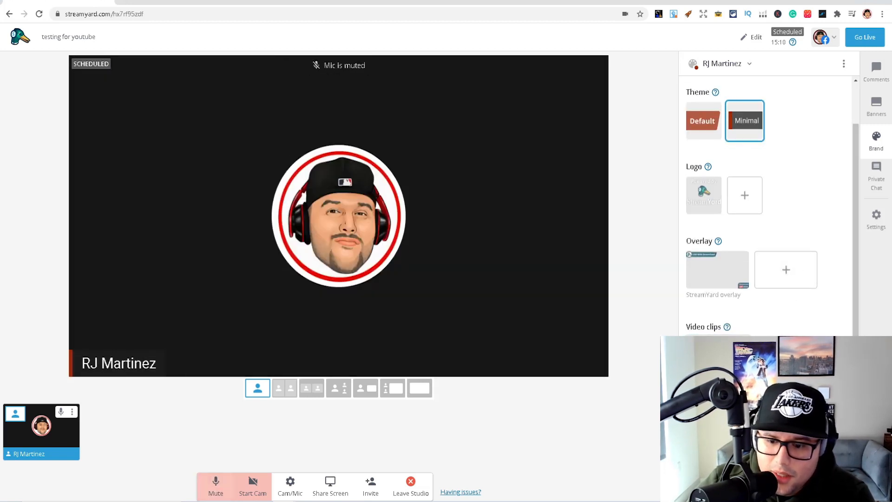
scroll(766, 204, down, 1)
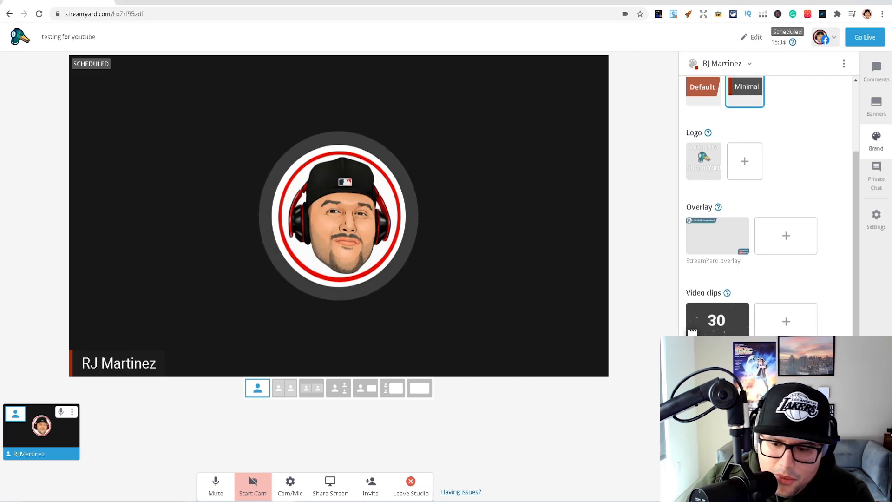
scroll(770, 284, up, 2)
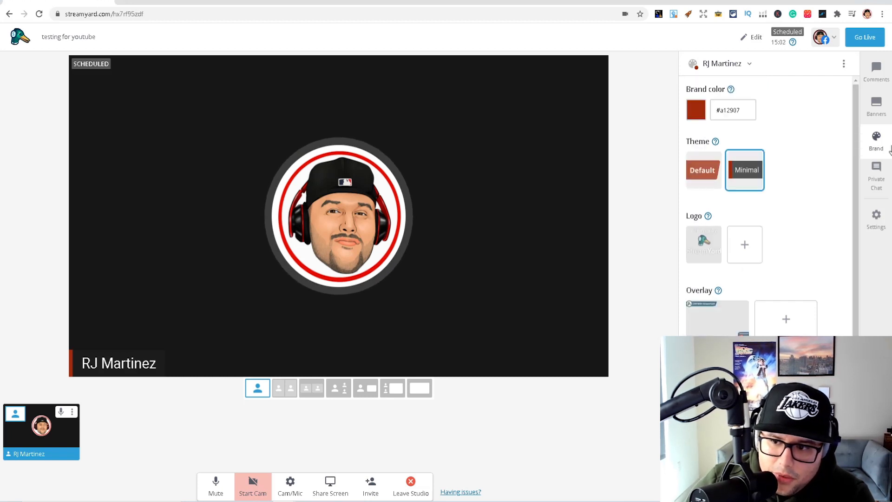
Send the message "Your audio isnt working" in the private chat
click(876, 180)
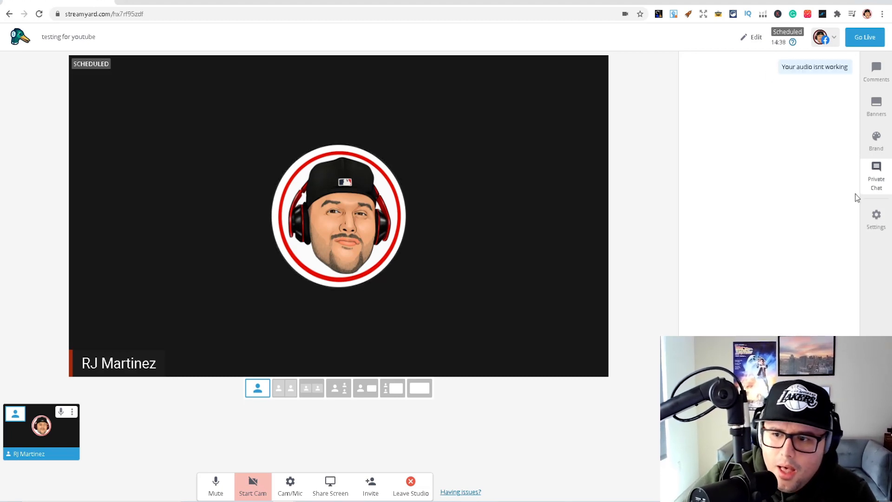
Open the studio settings, review the general and camera options, and close them
click(881, 223)
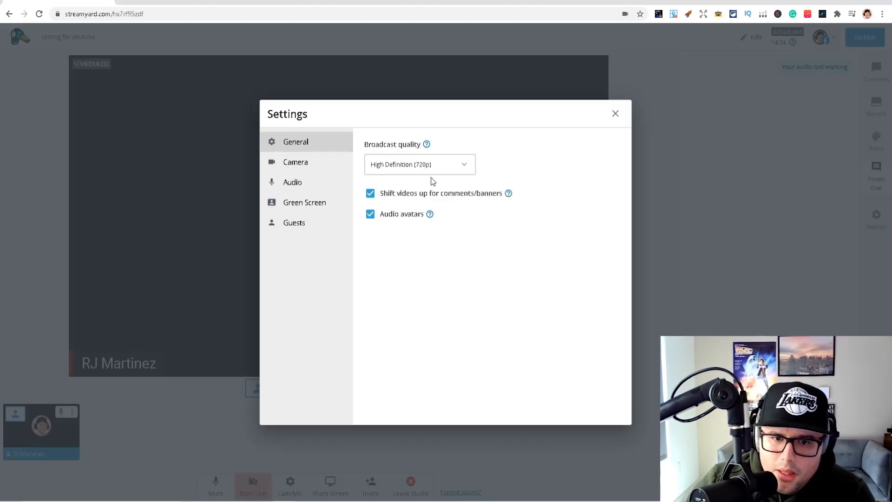
click(313, 165)
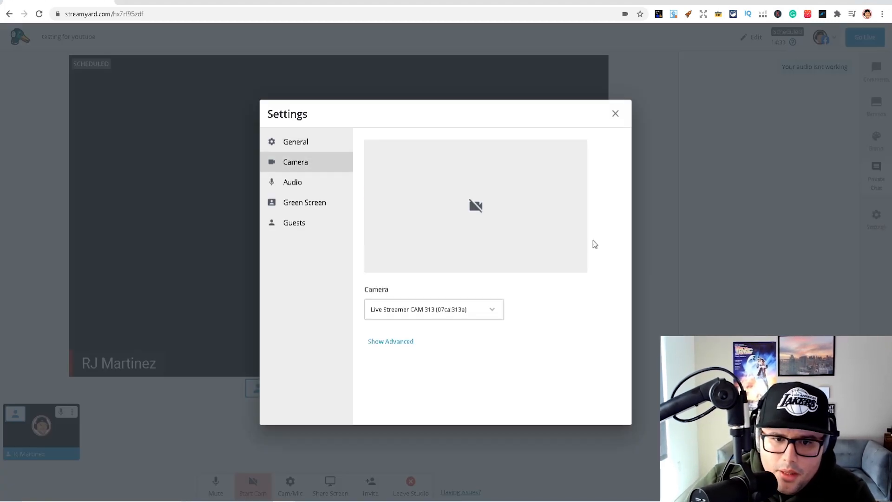
click(616, 116)
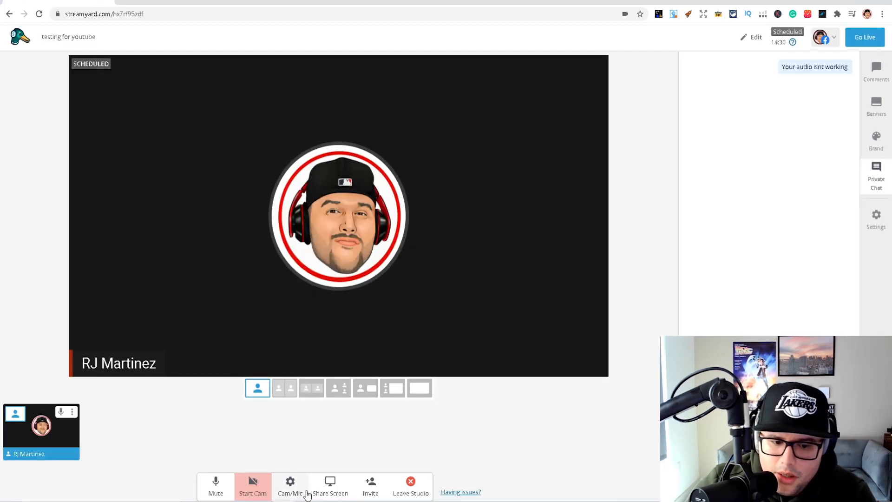
Mute the microphone and unmute it again
click(218, 494)
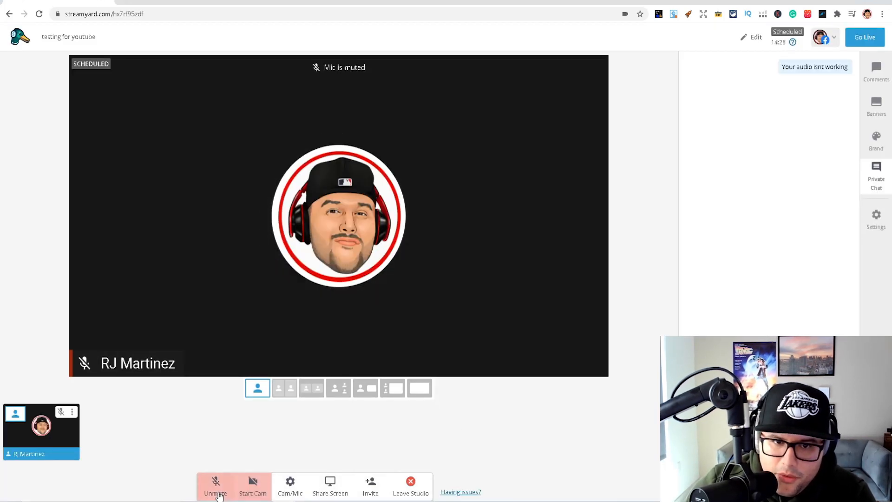
click(219, 495)
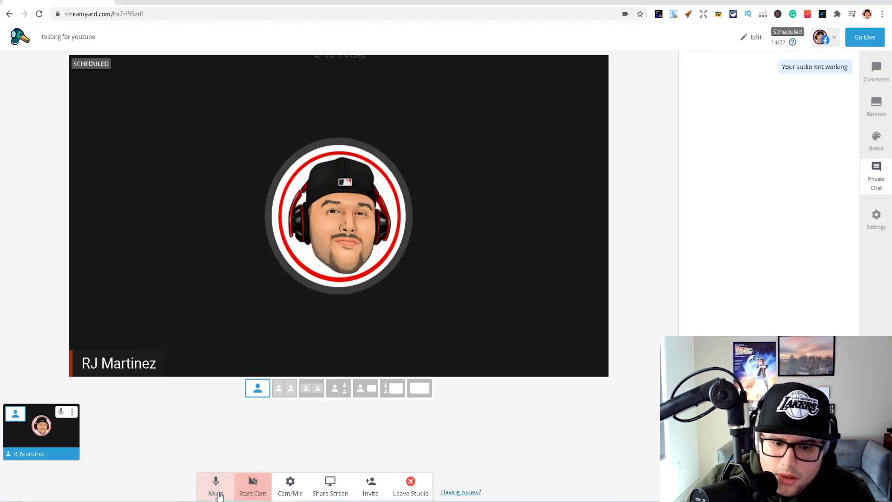
Share the entire Screen 1 to the stream without audio
click(327, 491)
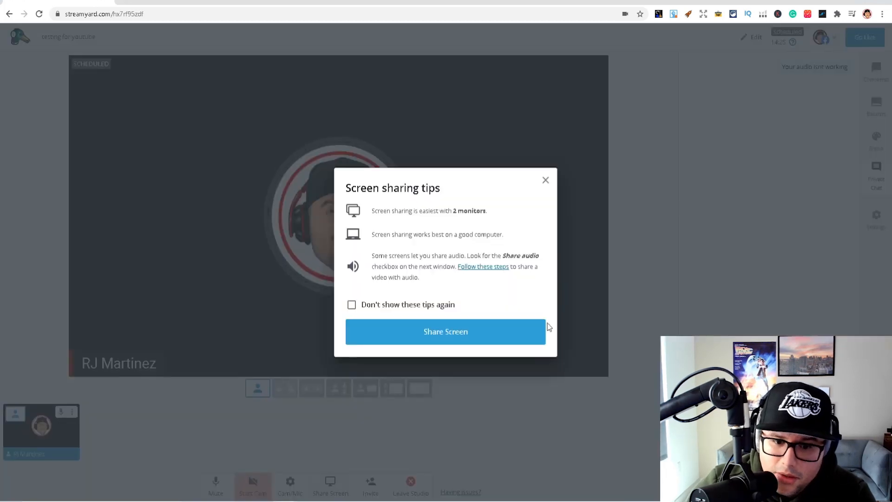
click(490, 336)
click(356, 130)
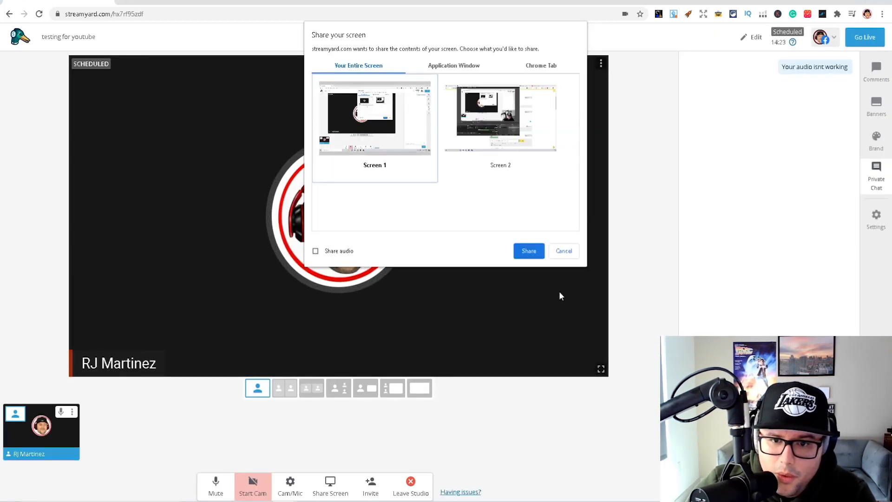
click(528, 251)
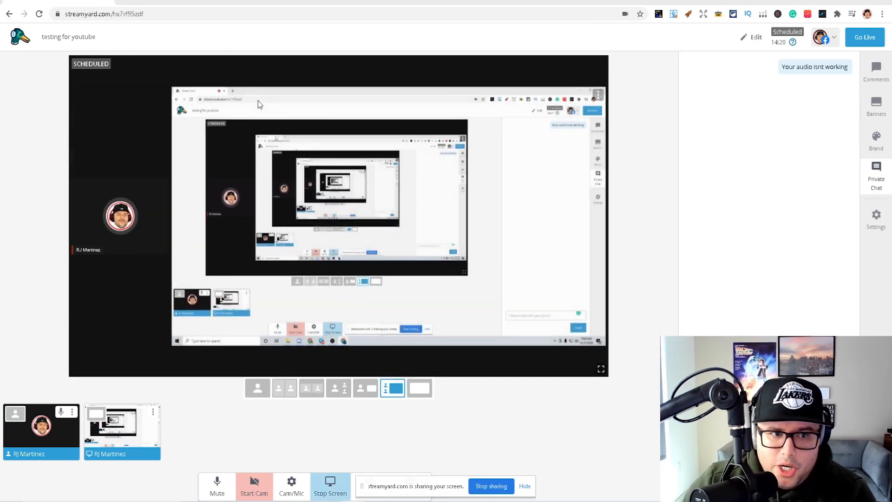
Open the Facebook page in a new browser tab and find the scheduled "testing for youtube" post
click(128, 4)
text(fa)
key(Return)
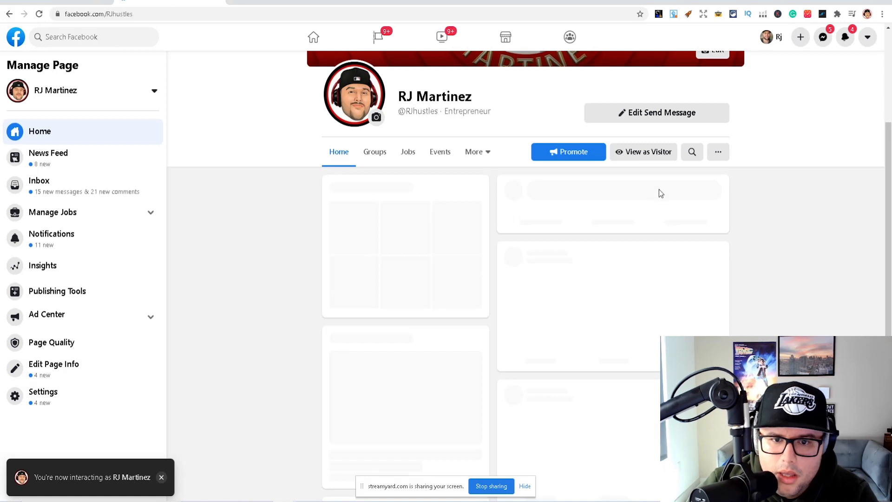
scroll(565, 176, down, 5)
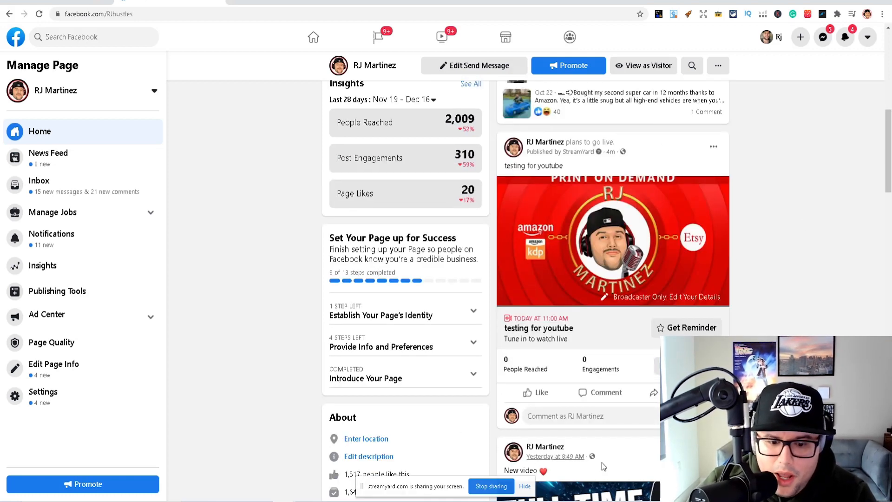
Stop sharing the screen and return to the StreamYard studio
click(490, 492)
click(57, 2)
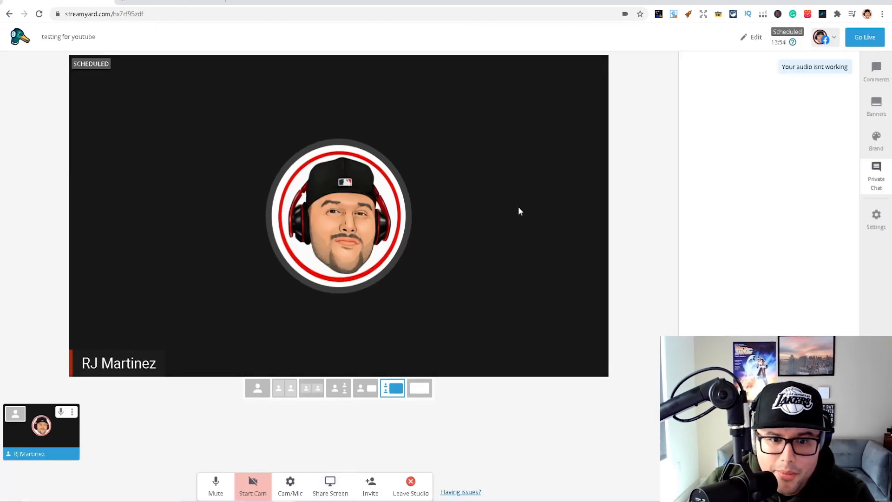